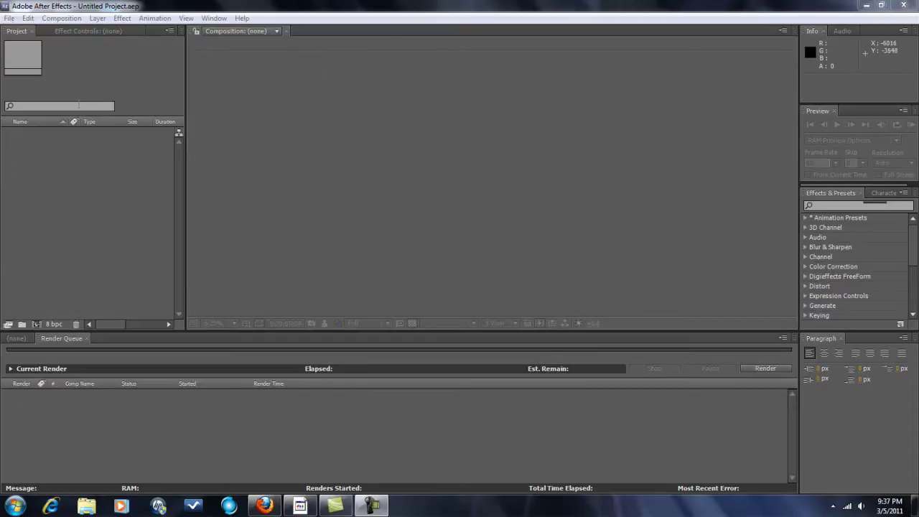
# Bring the empty Untitled Project window of After Effects to the front from the taskbar.
pyautogui.click(301, 507)
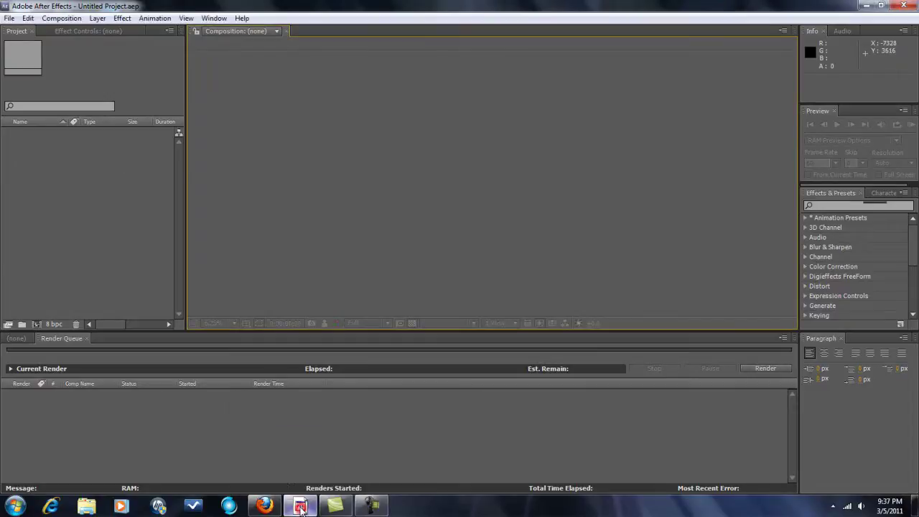
# Import DSCN1865.JPG from the Vids folder on DATA_DRIVE_1 into the project.
pyautogui.click(9, 19)
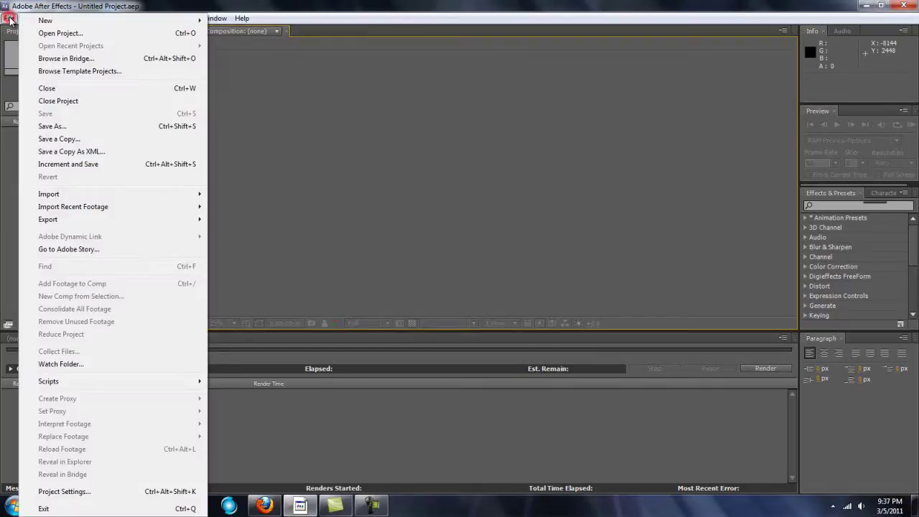
pyautogui.click(101, 194)
pyautogui.click(171, 191)
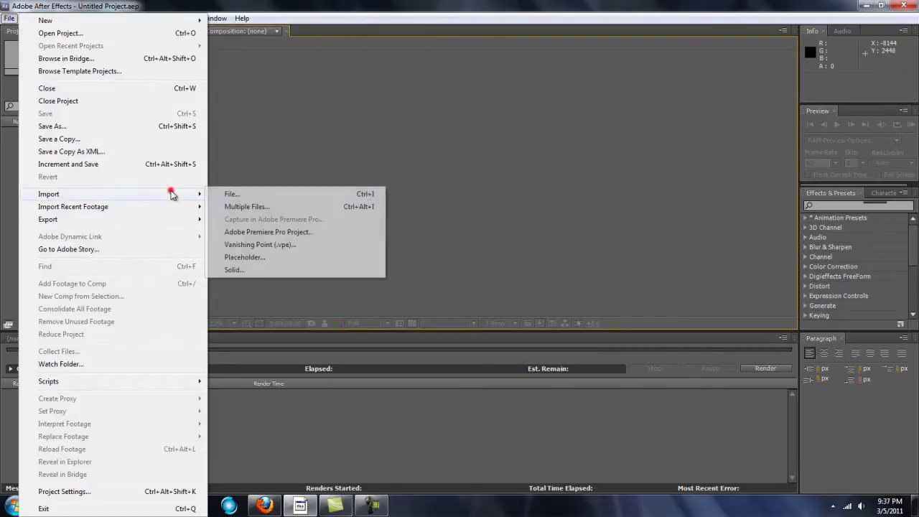
pyautogui.click(232, 193)
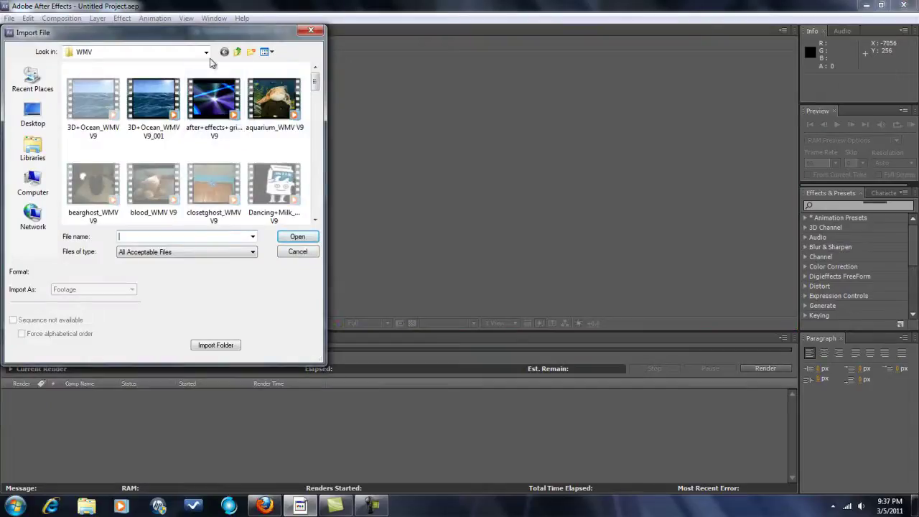
pyautogui.click(206, 51)
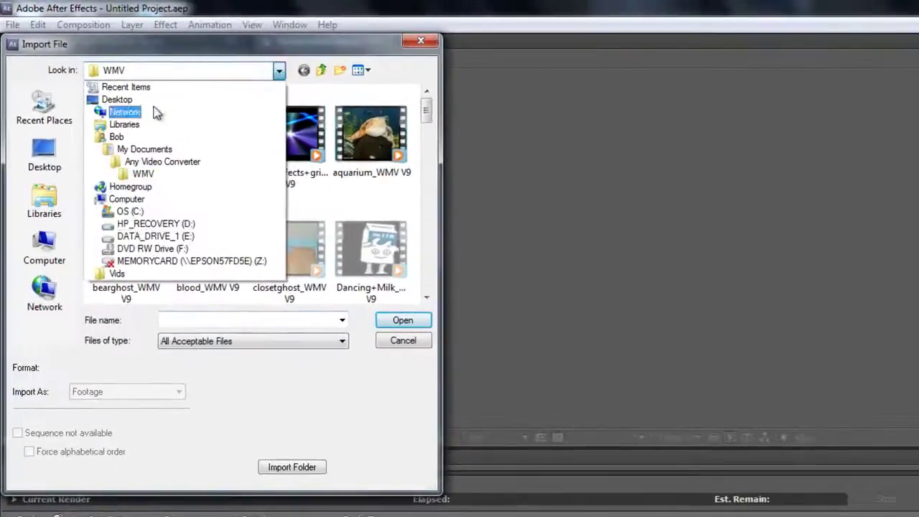
pyautogui.click(133, 274)
pyautogui.moveTo(430, 112); pyautogui.dragTo(437, 149)
pyautogui.doubleClick(352, 144)
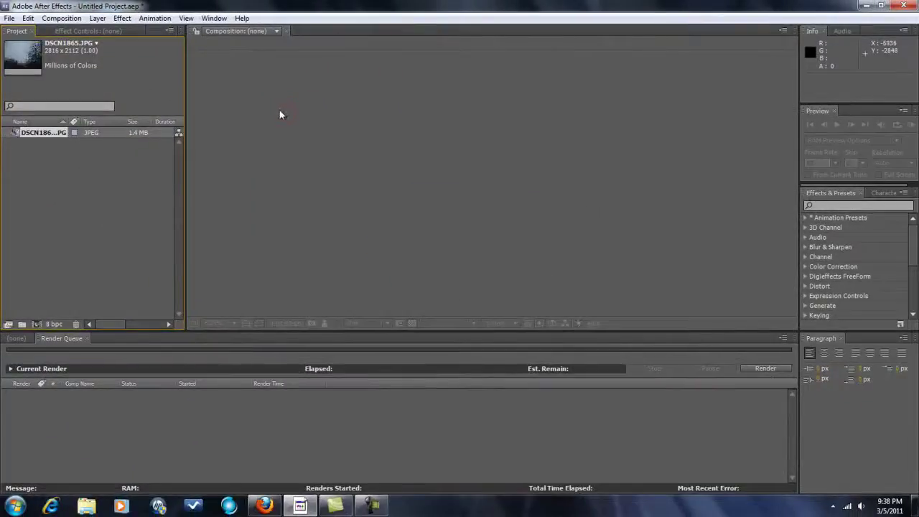
pyautogui.moveTo(58, 311); pyautogui.dragTo(18, 338)
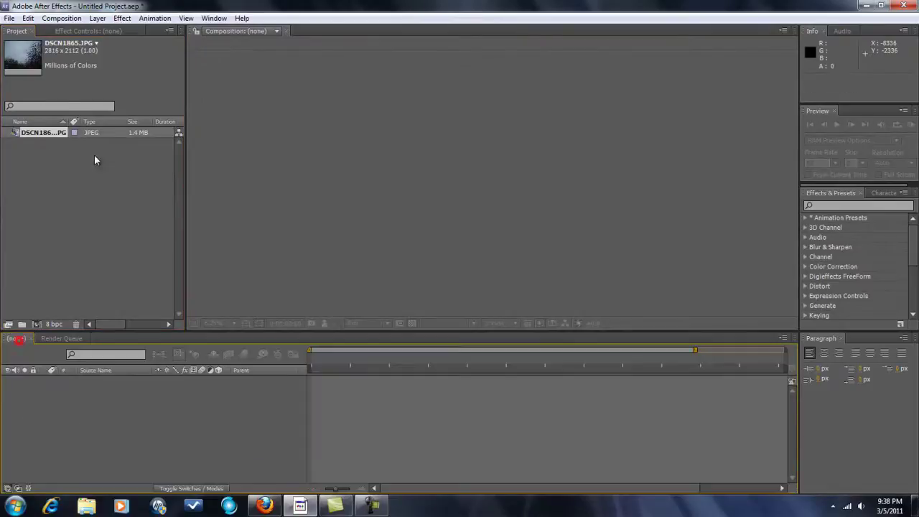
# Drag DSCN1865.JPG into the Timeline to build a 10-second, 30 fps DSCN1865 composition.
pyautogui.moveTo(57, 138); pyautogui.dragTo(42, 379)
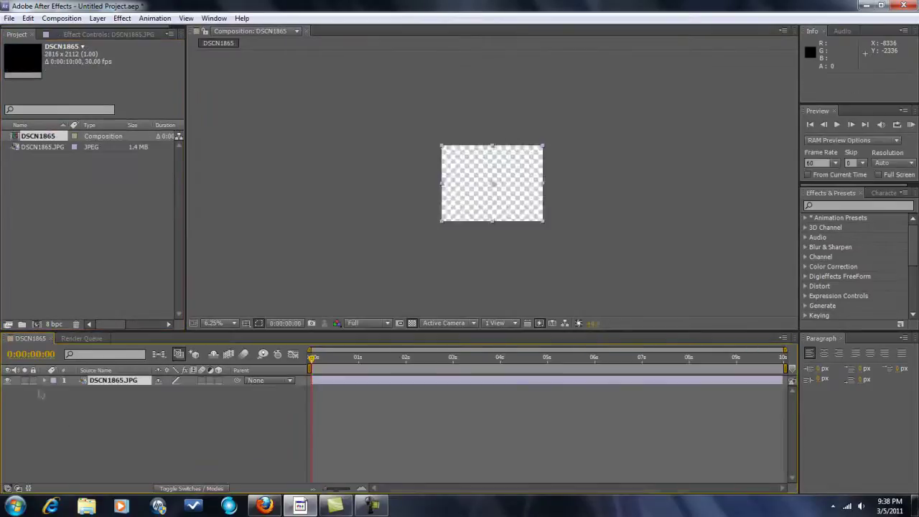
pyautogui.scroll(2, 621, 267)
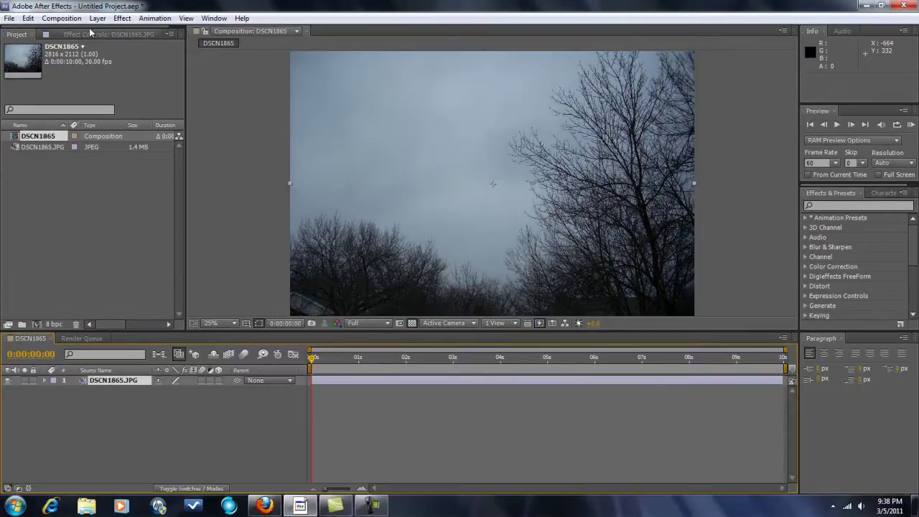
pyautogui.click(359, 107)
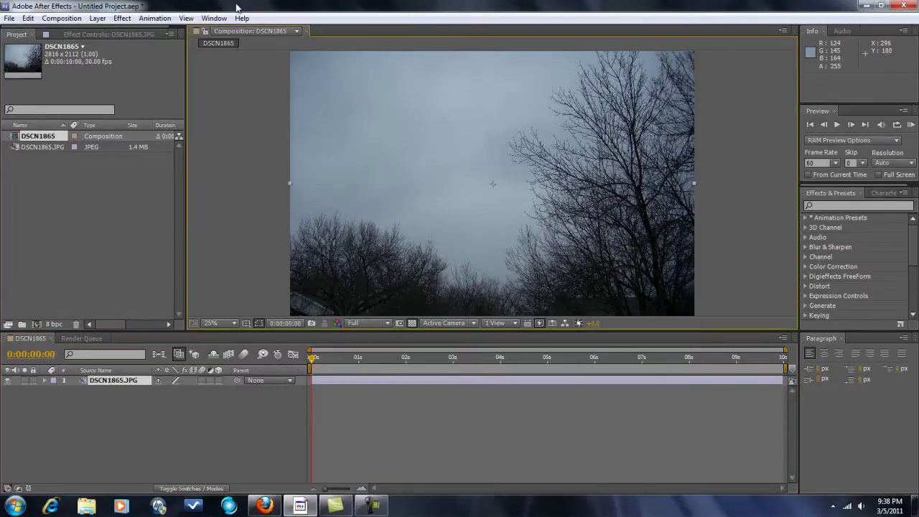
# Apply Colorama to the tree photo and set its Output Cycle preset palette to Ramp Grey.
pyautogui.click(121, 19)
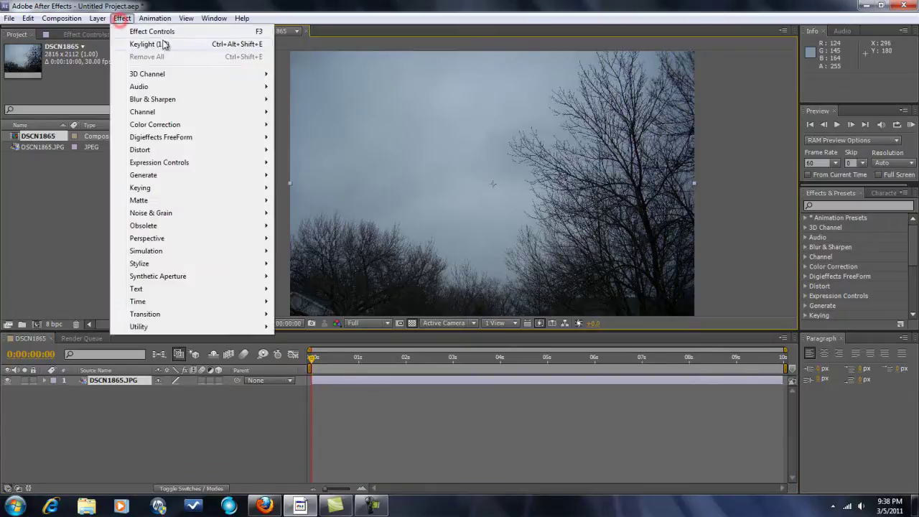
pyautogui.click(174, 128)
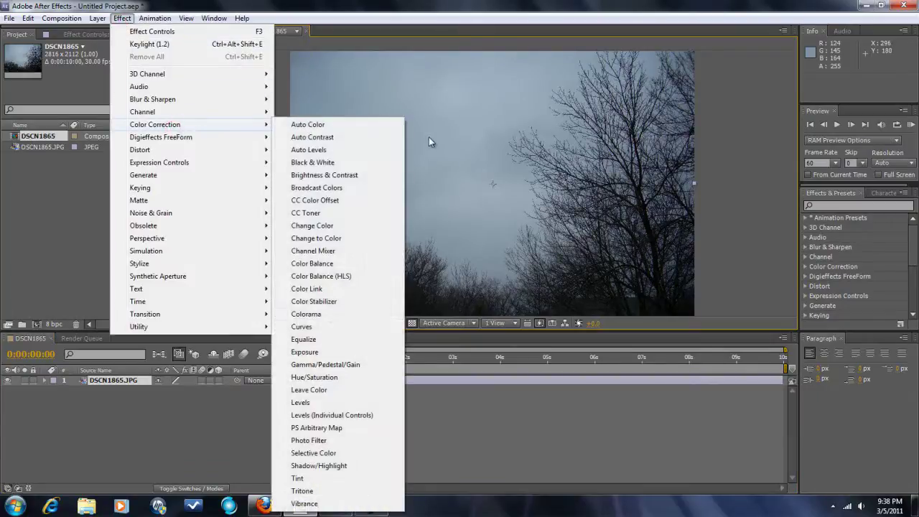
pyautogui.click(323, 315)
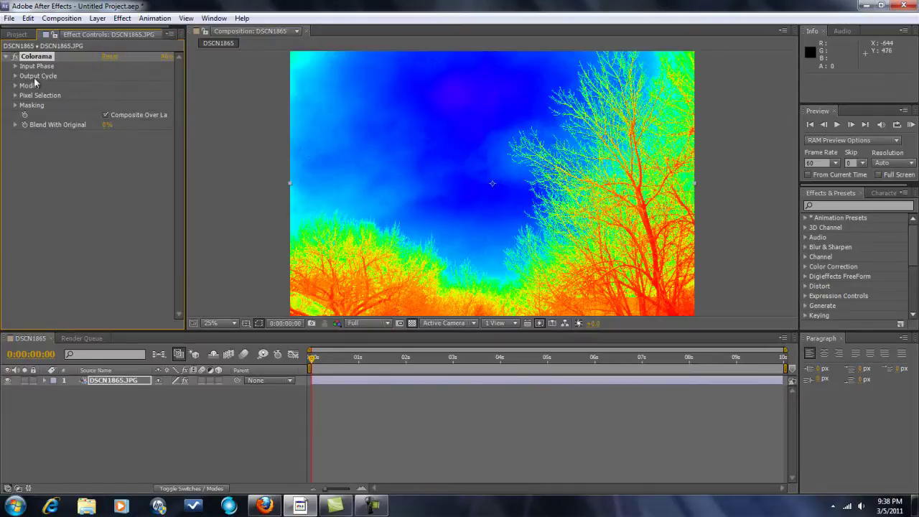
pyautogui.click(16, 76)
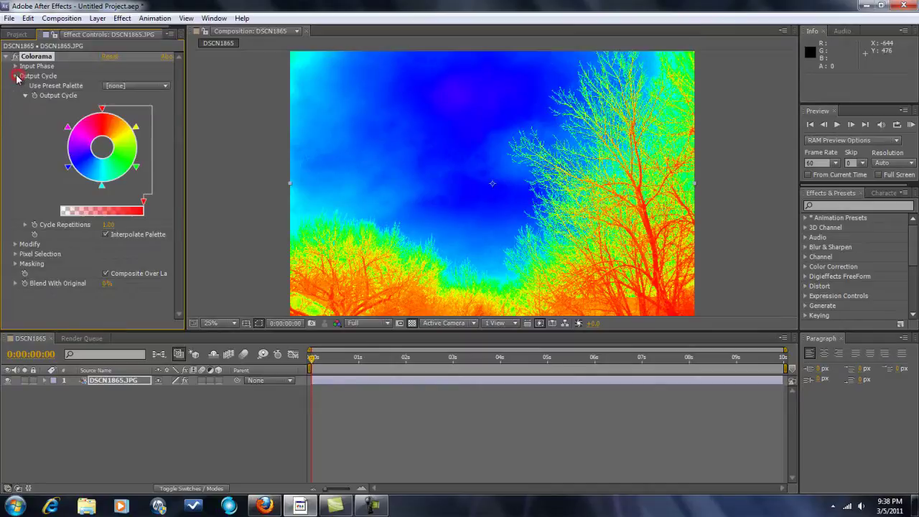
pyautogui.click(152, 87)
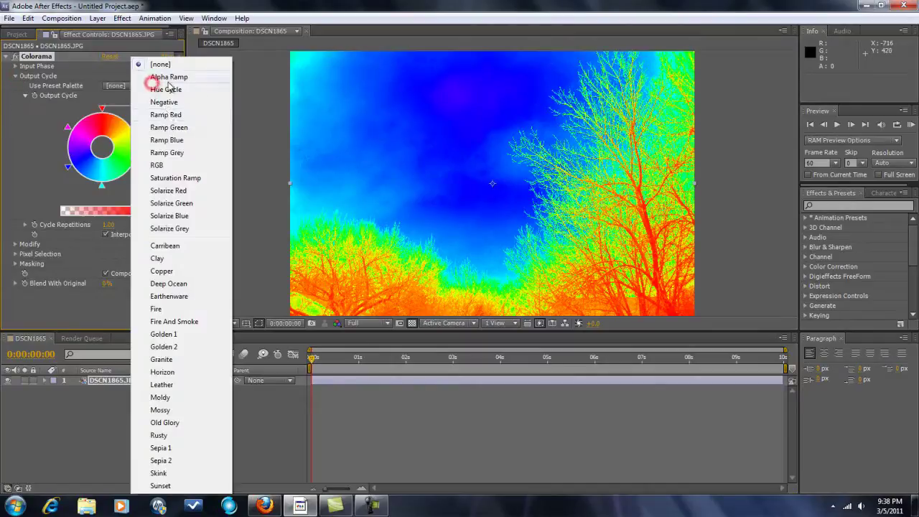
pyautogui.click(190, 155)
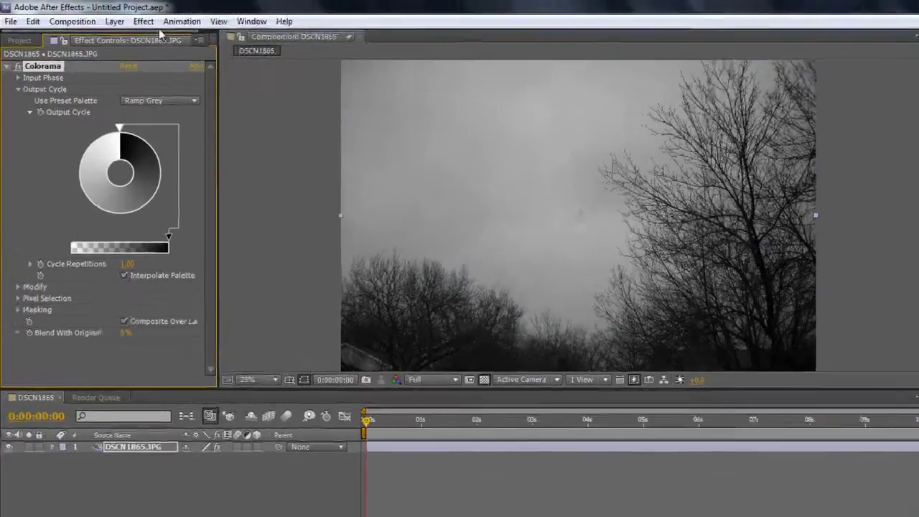
pyautogui.click(123, 18)
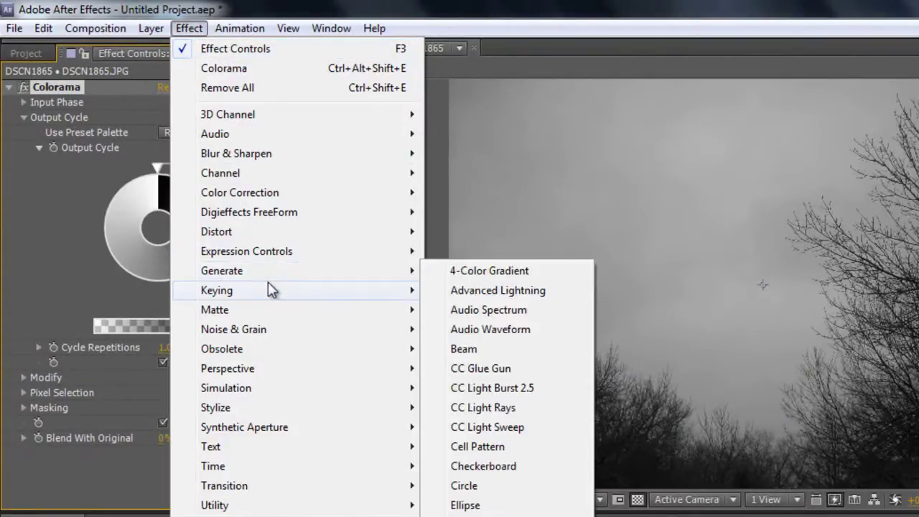
# Apply Color Key, sample the grey sky, and raise Color Tolerance to remove it.
pyautogui.click(267, 288)
pyautogui.click(487, 328)
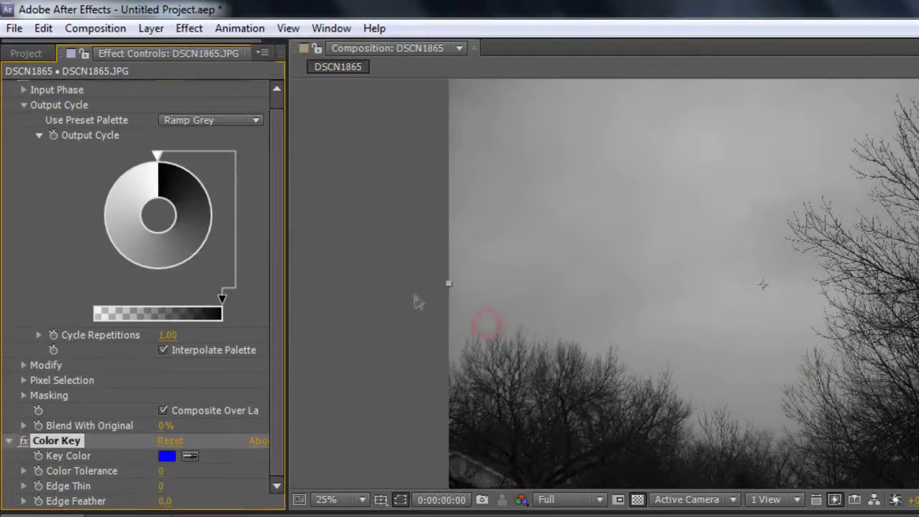
pyautogui.click(190, 456)
pyautogui.click(668, 183)
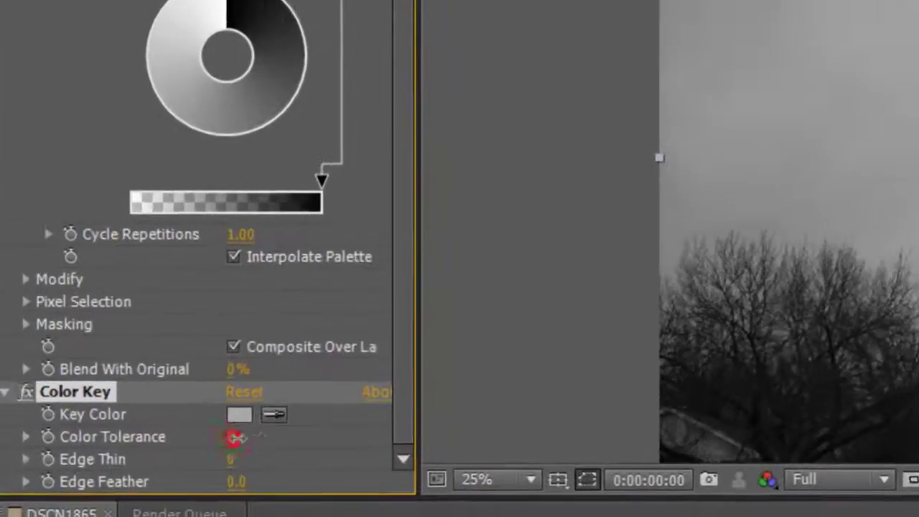
pyautogui.moveTo(162, 472); pyautogui.dragTo(242, 471)
pyautogui.moveTo(358, 436); pyautogui.dragTo(436, 435)
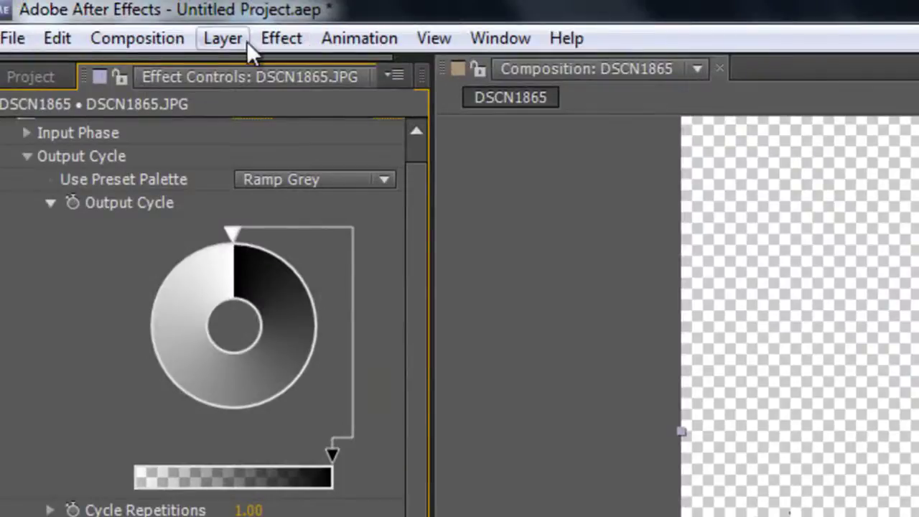
# Start a new solid layer from the Layer > New menu.
pyautogui.click(138, 23)
pyautogui.moveTo(266, 75)
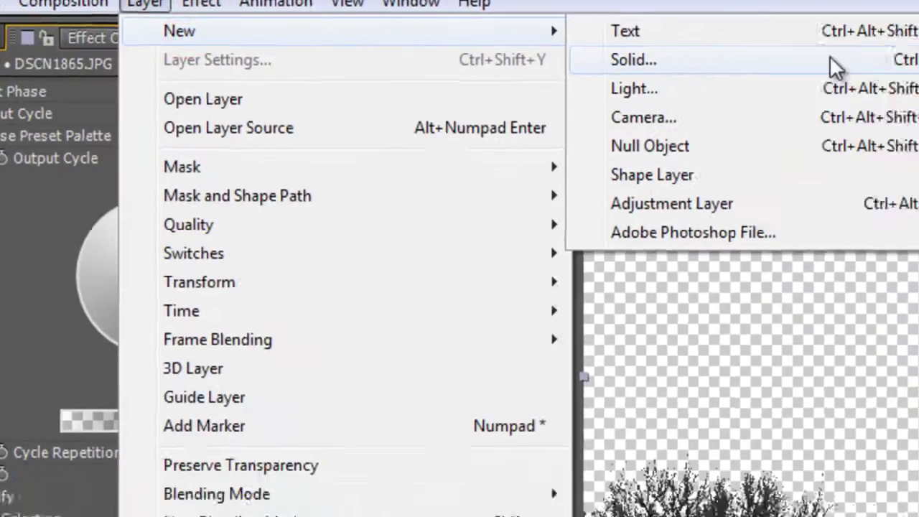
pyautogui.click(697, 96)
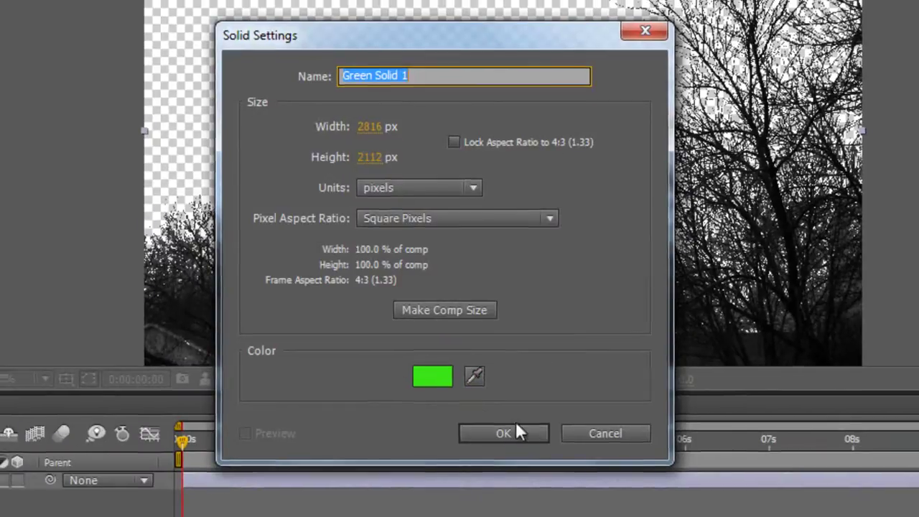
# Create the comp-sized green solid and move it below DSCN1865.JPG in the timeline.
pyautogui.click(515, 433)
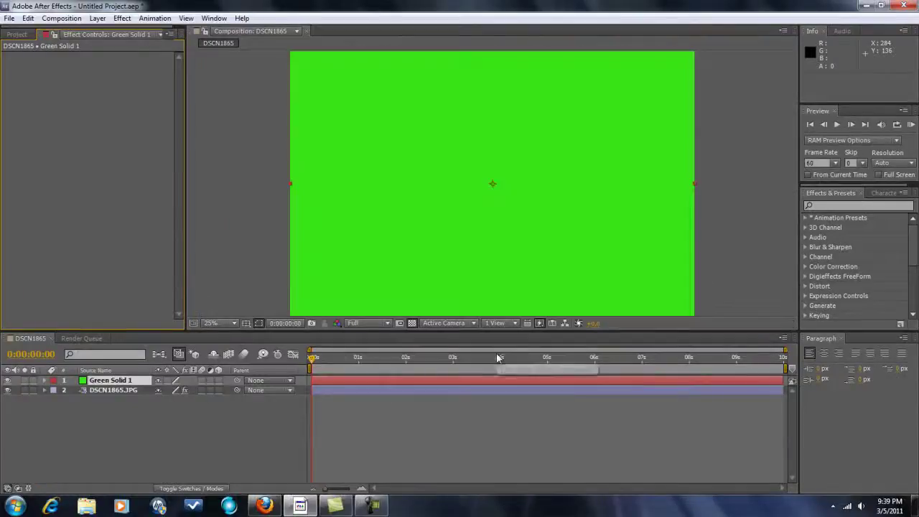
pyautogui.moveTo(100, 383); pyautogui.dragTo(98, 404)
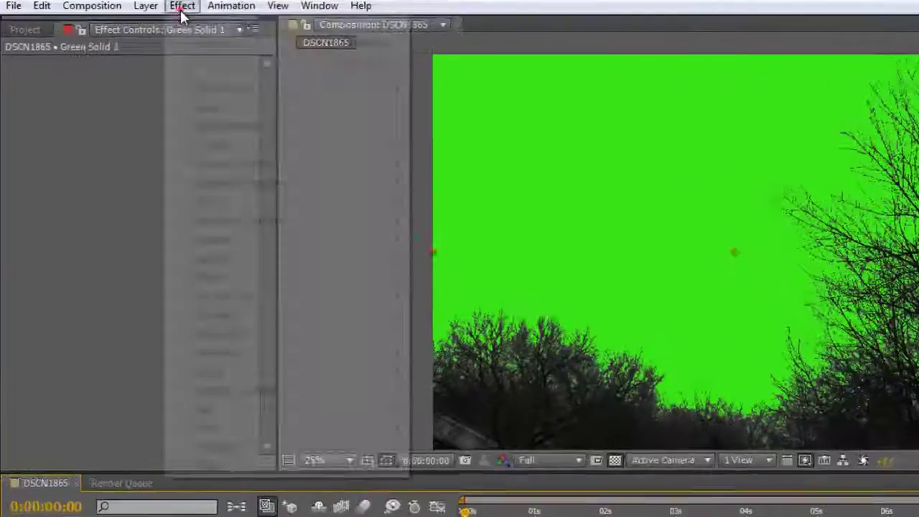
# Apply Keylight (1.2) to the green solid and sample the green as its Screen Colour.
pyautogui.click(121, 19)
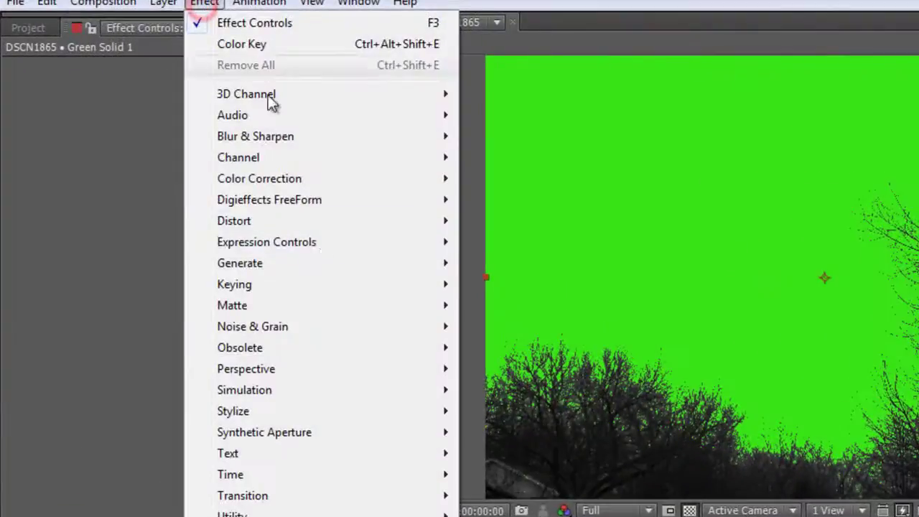
pyautogui.click(302, 285)
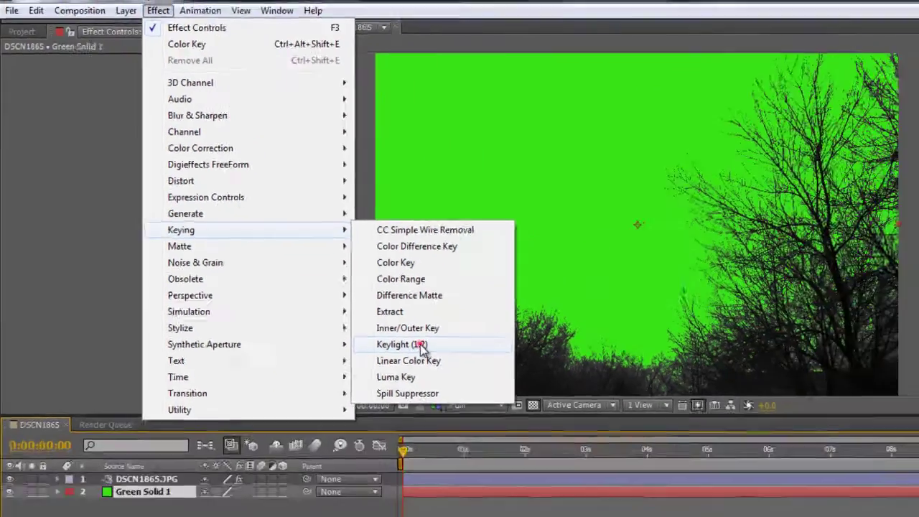
pyautogui.click(542, 433)
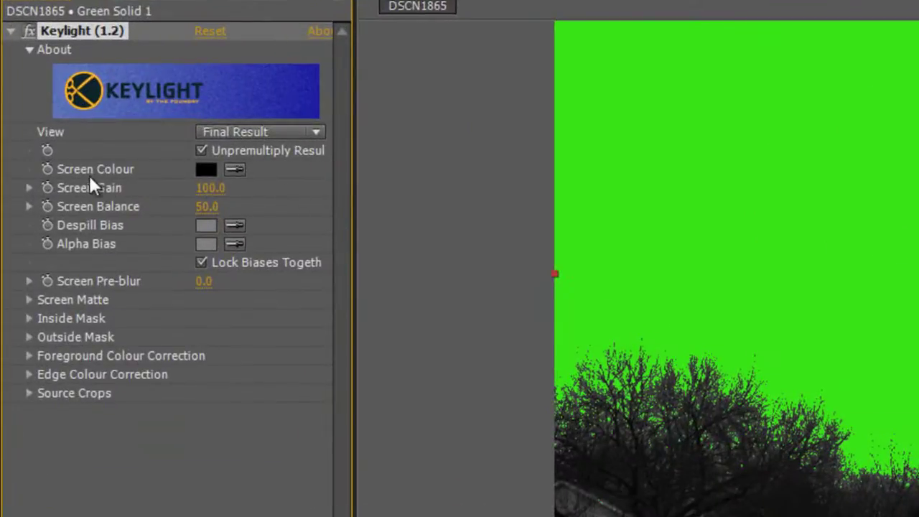
pyautogui.click(234, 170)
pyautogui.click(235, 170)
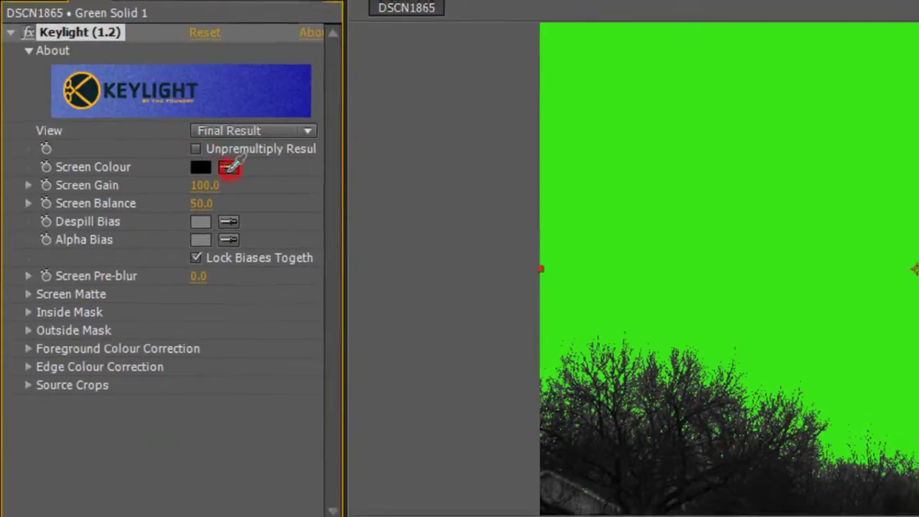
pyautogui.click(840, 147)
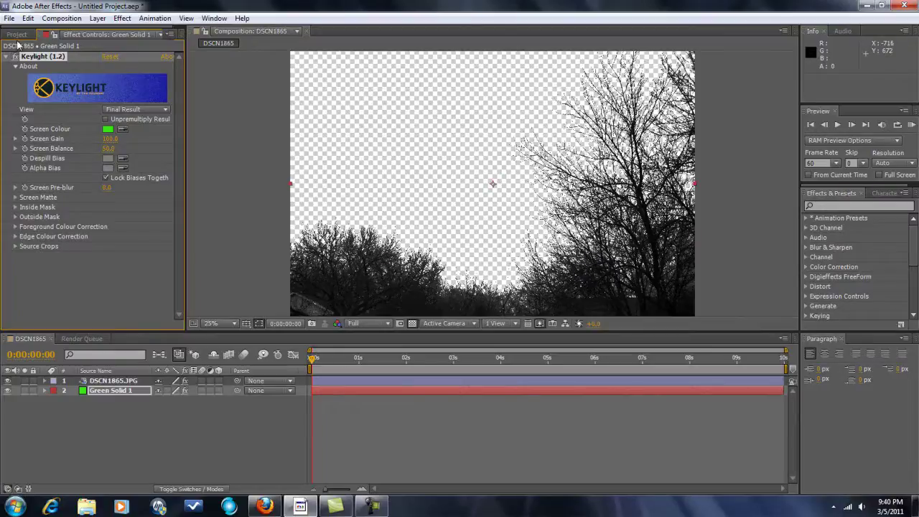
pyautogui.click(10, 17)
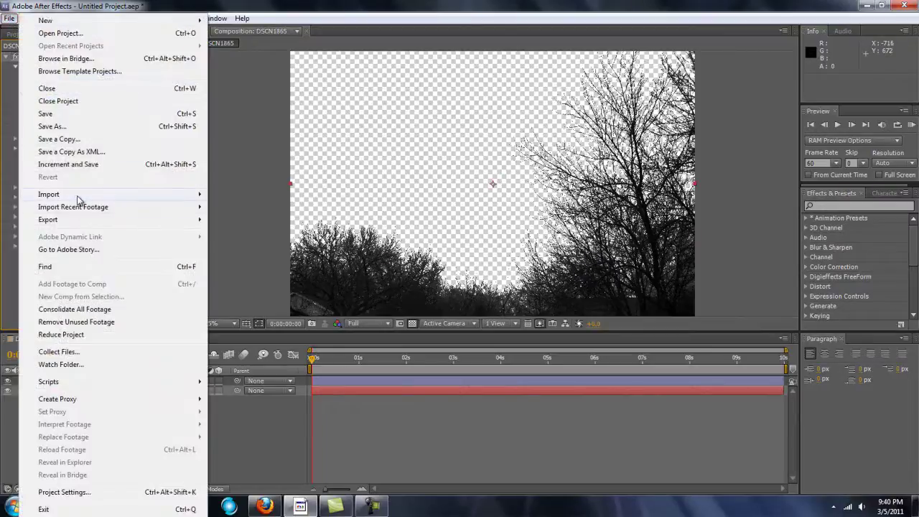
# Import smoke-lrg.jpg from the Pics folder on the Desktop.
pyautogui.moveTo(76, 194)
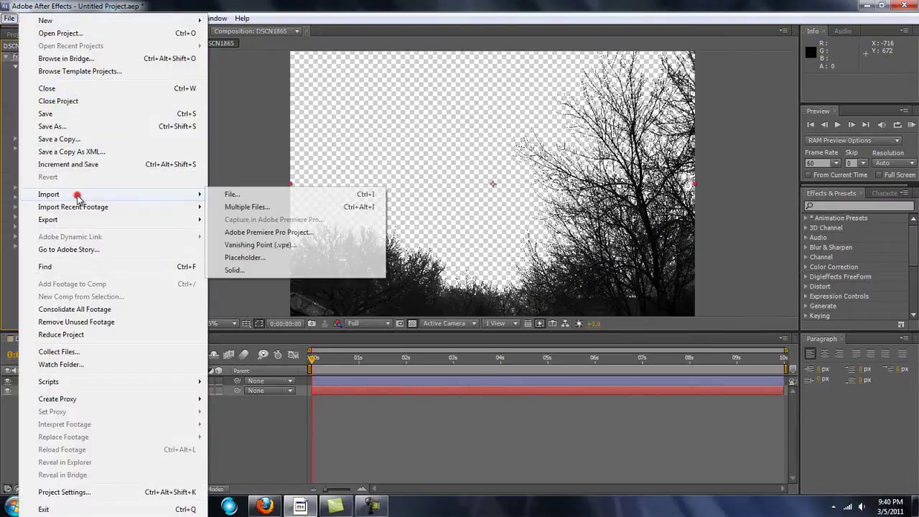
pyautogui.click(237, 196)
pyautogui.moveTo(316, 73); pyautogui.dragTo(310, 135)
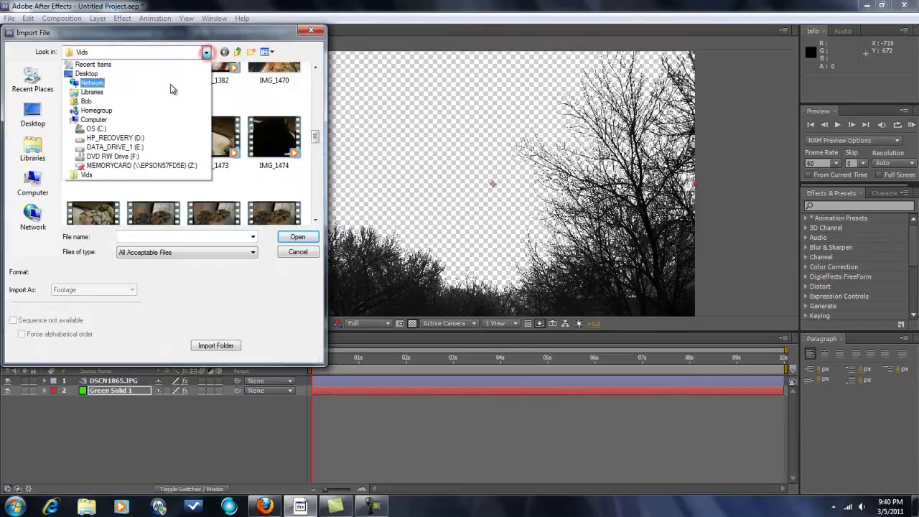
pyautogui.click(87, 74)
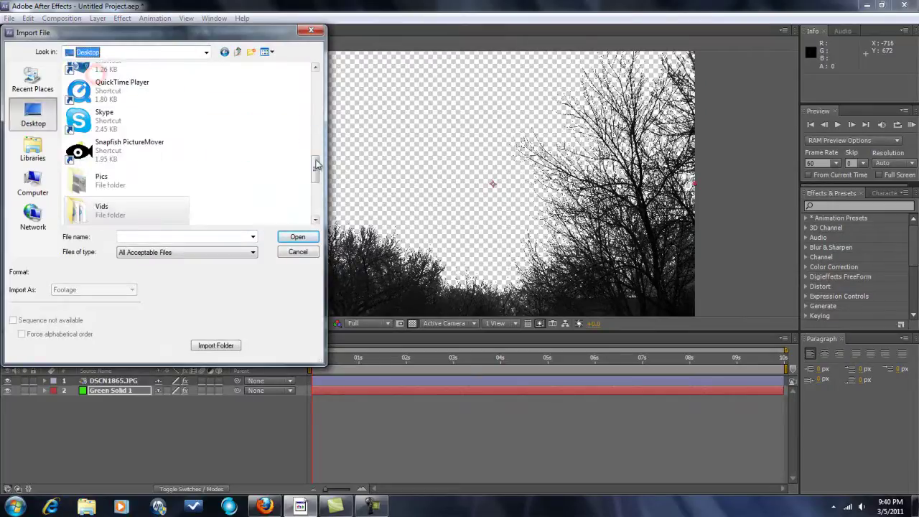
pyautogui.doubleClick(107, 127)
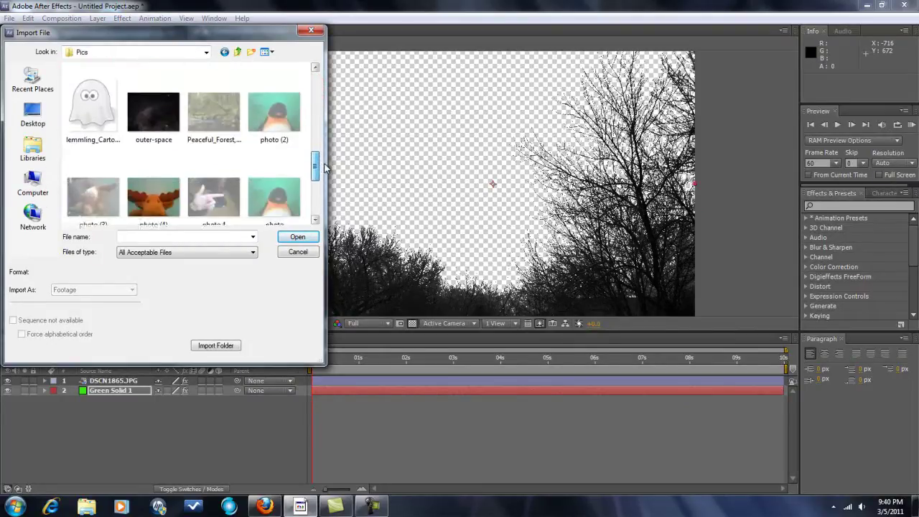
pyautogui.moveTo(328, 180); pyautogui.dragTo(333, 204)
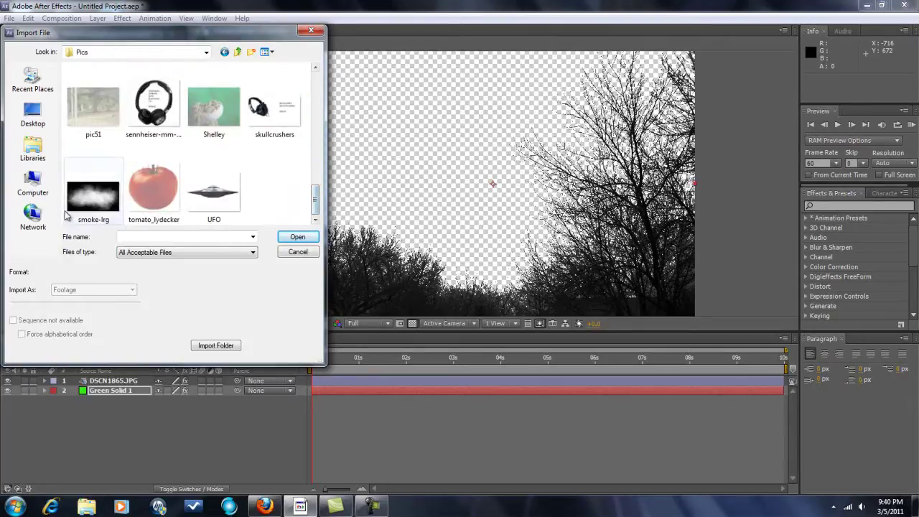
pyautogui.doubleClick(104, 192)
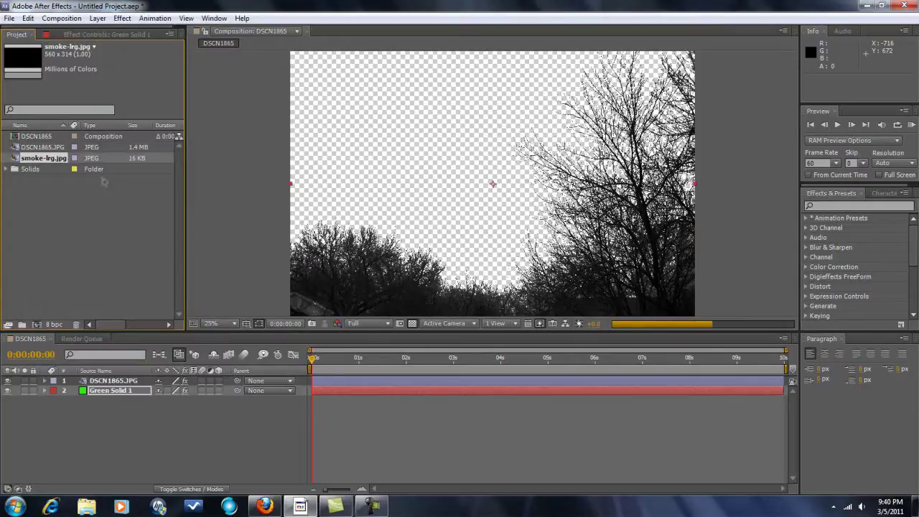
# Add smoke-lrg.jpg as layer 3 and scale it to 749% x 1050% to fill the frame.
pyautogui.moveTo(40, 160); pyautogui.dragTo(42, 425)
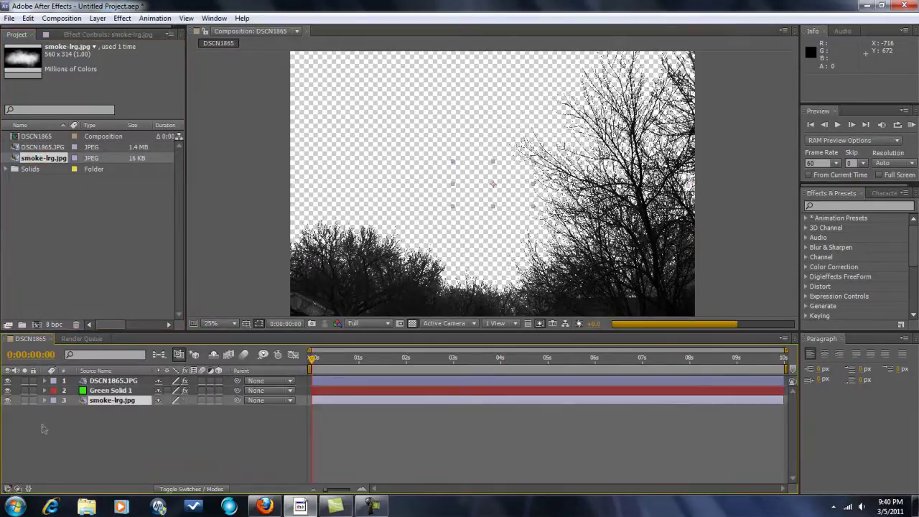
pyautogui.moveTo(452, 162); pyautogui.dragTo(282, 43)
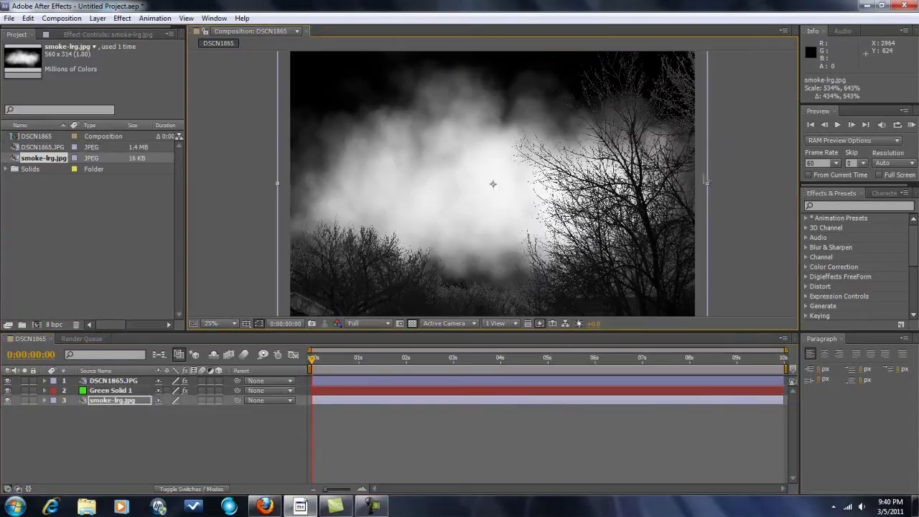
pyautogui.press(',')
pyautogui.press(',')
pyautogui.press('.')
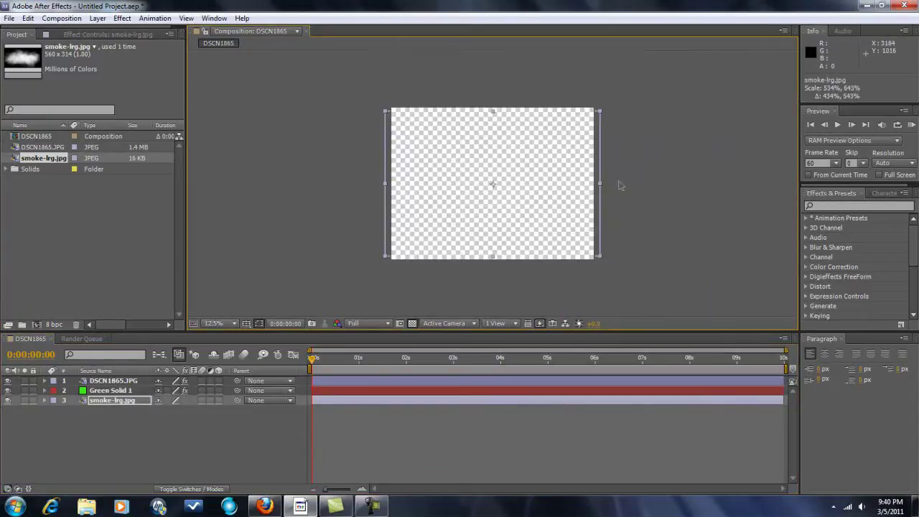
pyautogui.moveTo(591, 111); pyautogui.dragTo(728, 152)
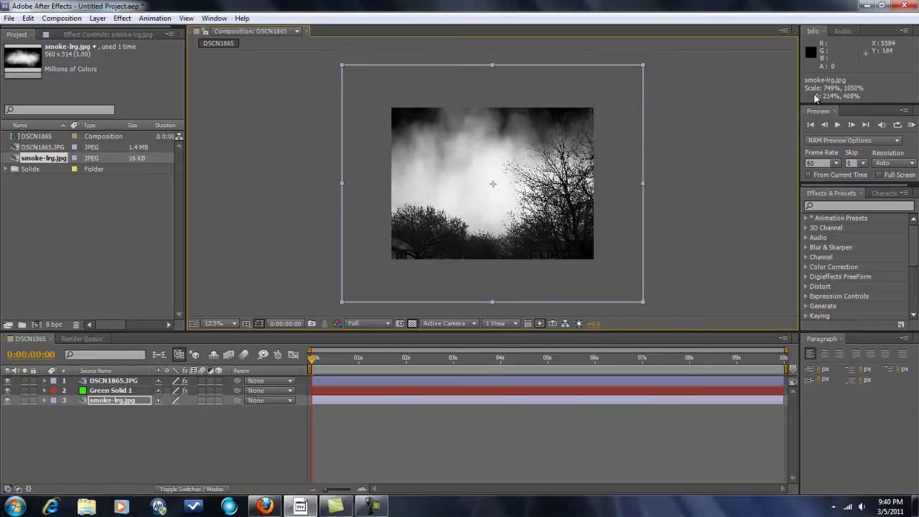